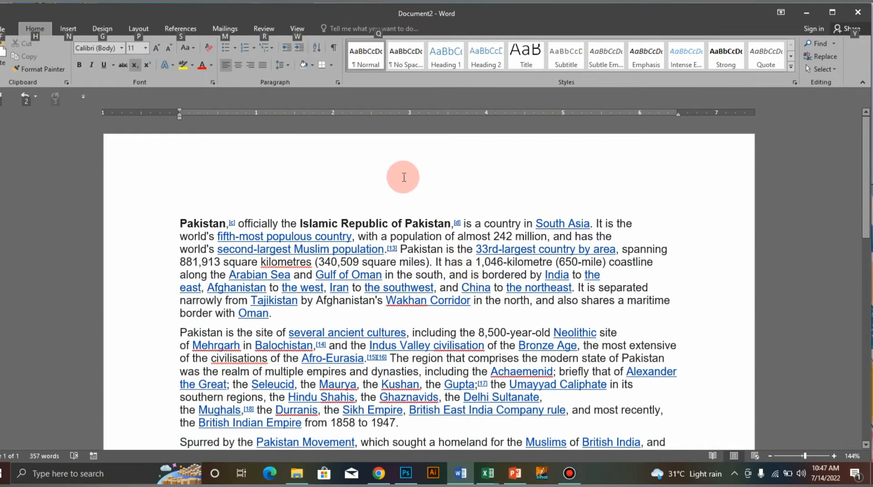
{"action": "left_click", "coordinate": [408, 193]}
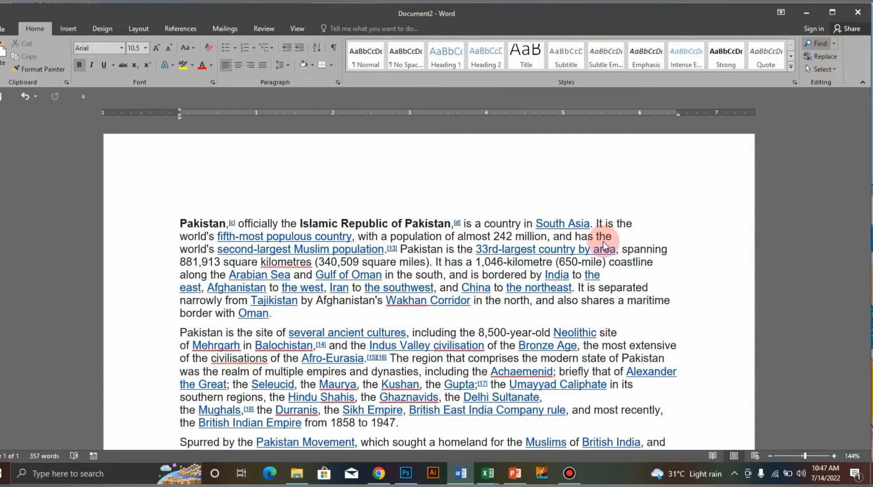
{"action": "left_click", "coordinate": [817, 43]}
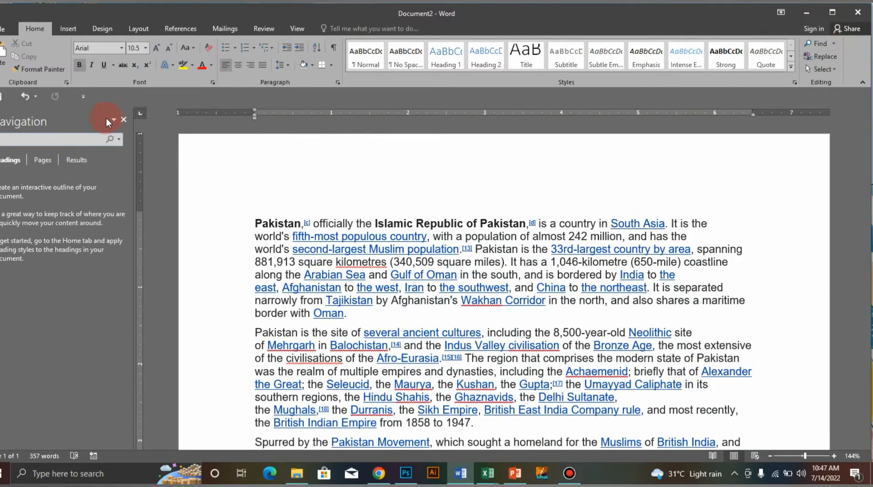
{"action": "left_click", "coordinate": [123, 120]}
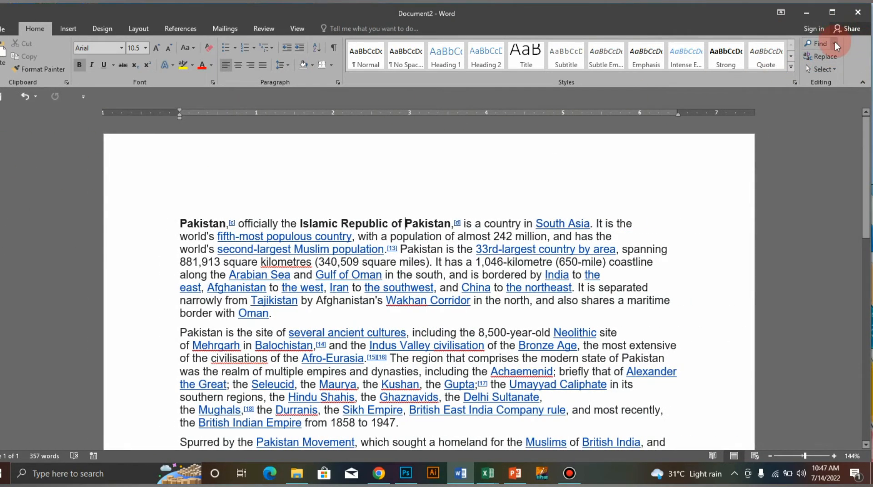
{"action": "left_click", "coordinate": [819, 54]}
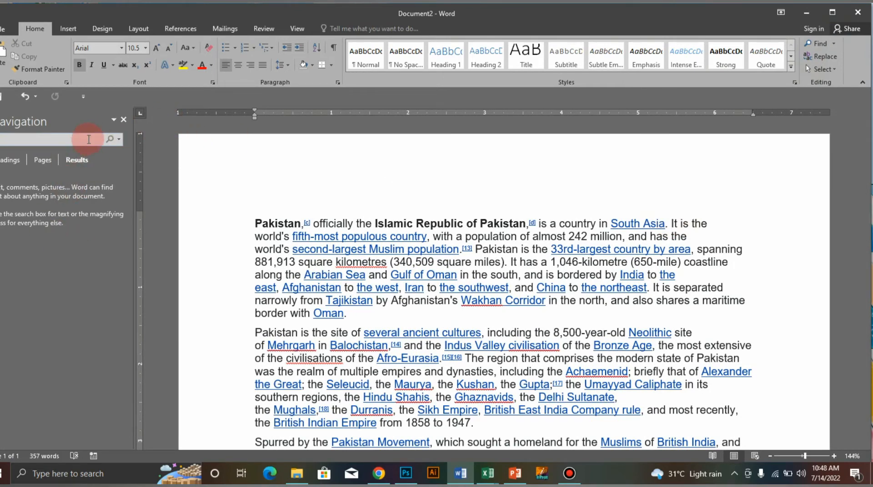
{"action": "left_click", "coordinate": [123, 119]}
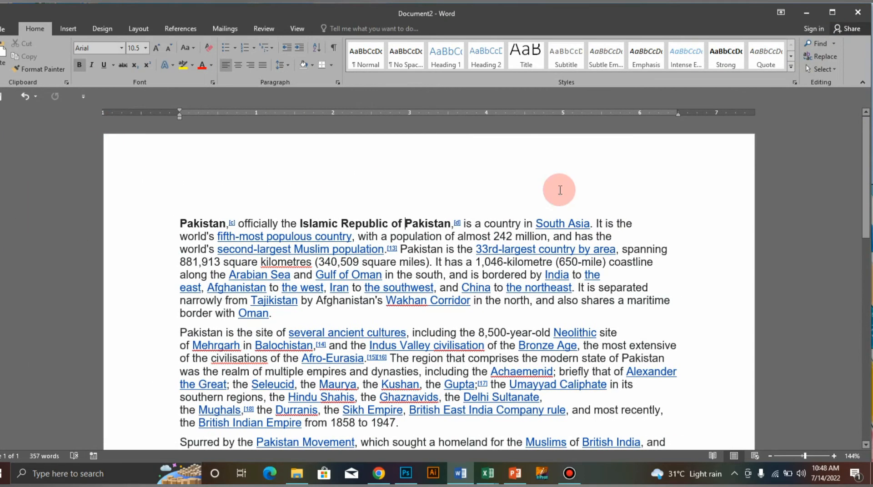
Search the document for "Pakistan" and look through the highlighted matches.
{"action": "key", "text": "ctrl+f"}
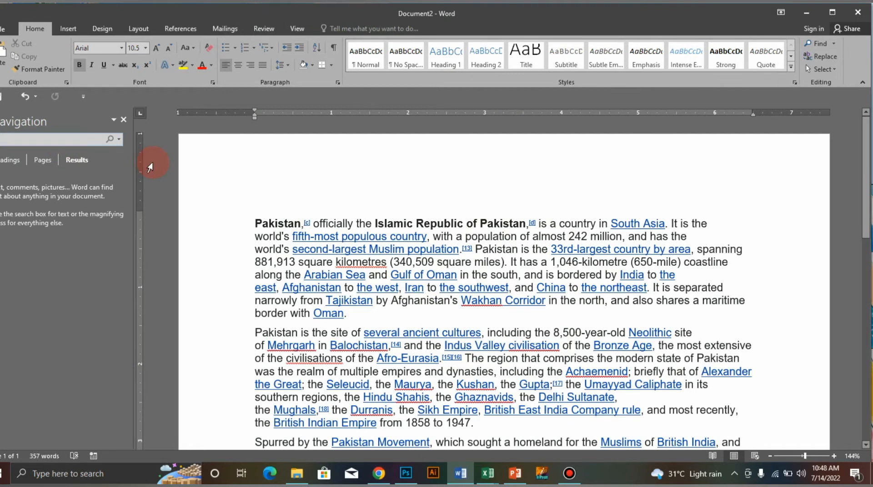
{"action": "type", "text": "Pakis"}
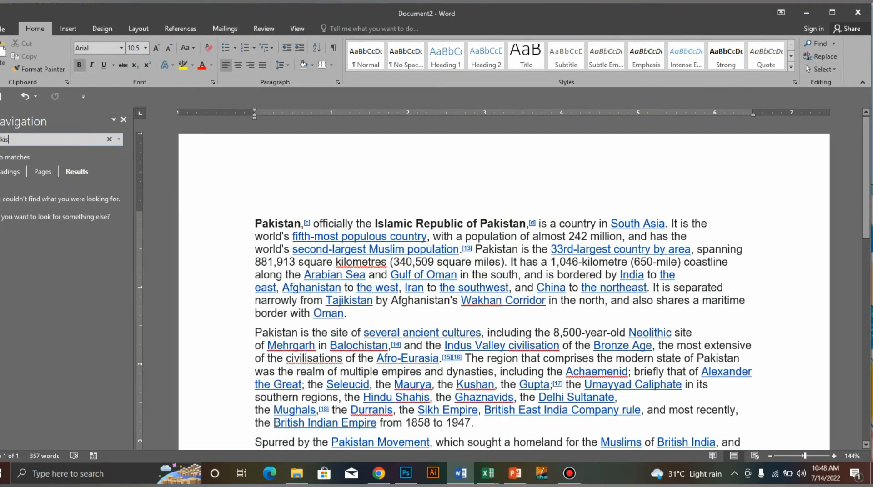
{"action": "type", "text": "tan"}
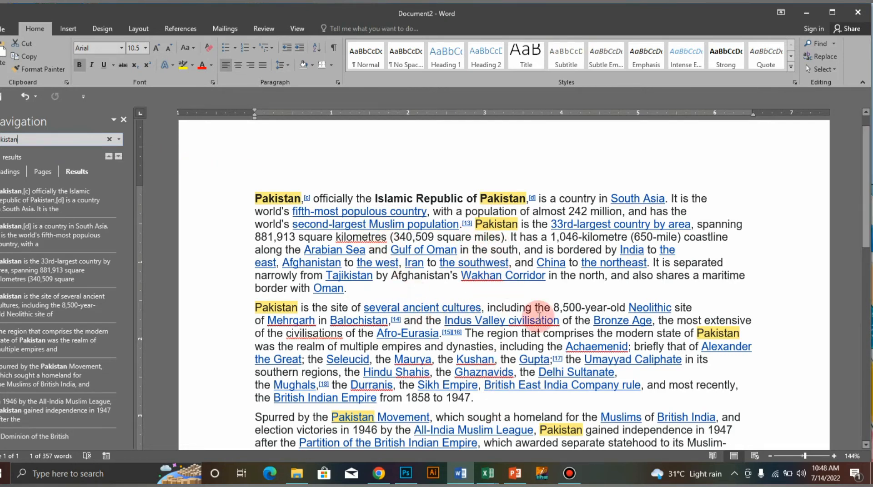
{"action": "scroll", "coordinate": [494, 274], "scroll_direction": "down", "scroll_amount": 6}
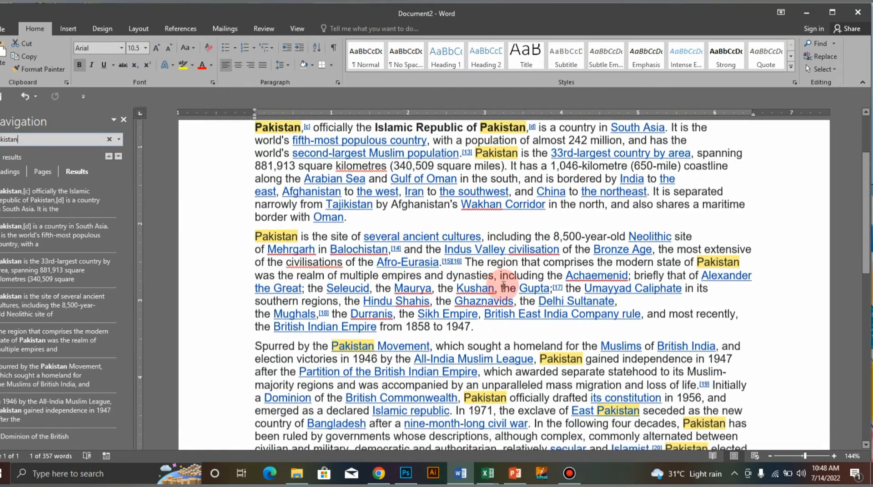
{"action": "scroll", "coordinate": [514, 307], "scroll_direction": "up", "scroll_amount": 7}
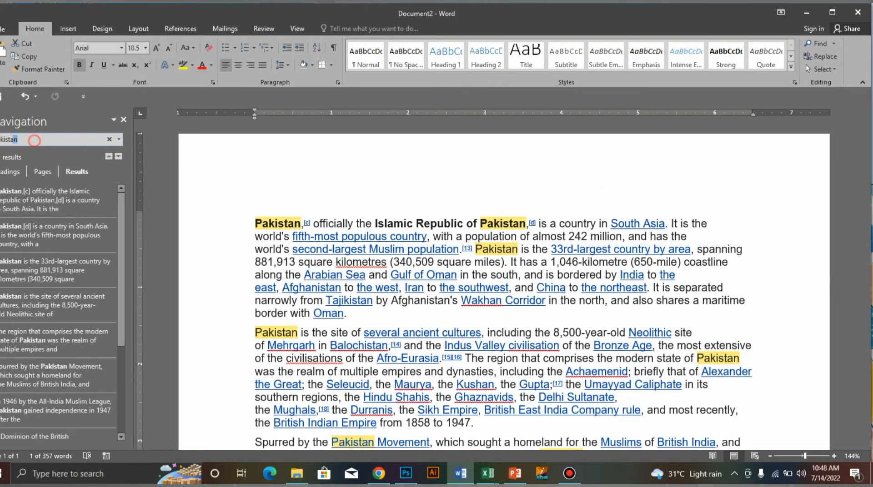
Search the document for "country" instead, and close the Navigation pane.
{"action": "left_click_drag", "start_coordinate": [33, 140], "coordinate": [0, 125]}
{"action": "key", "text": "BackSpace"}
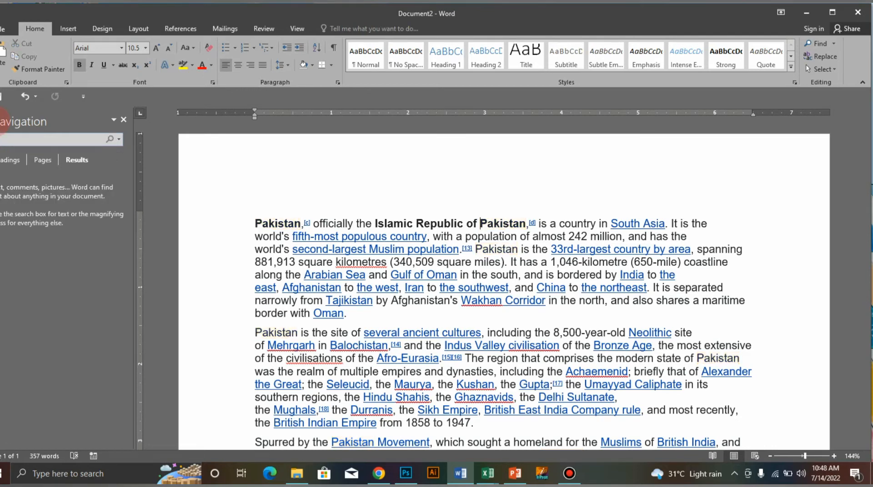
{"action": "type", "text": "country"}
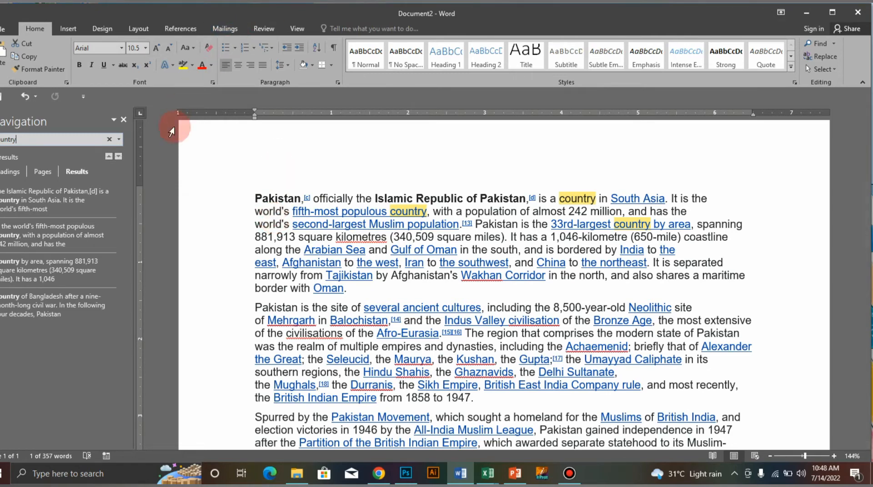
{"action": "left_click", "coordinate": [123, 121]}
{"action": "left_click", "coordinate": [440, 196]}
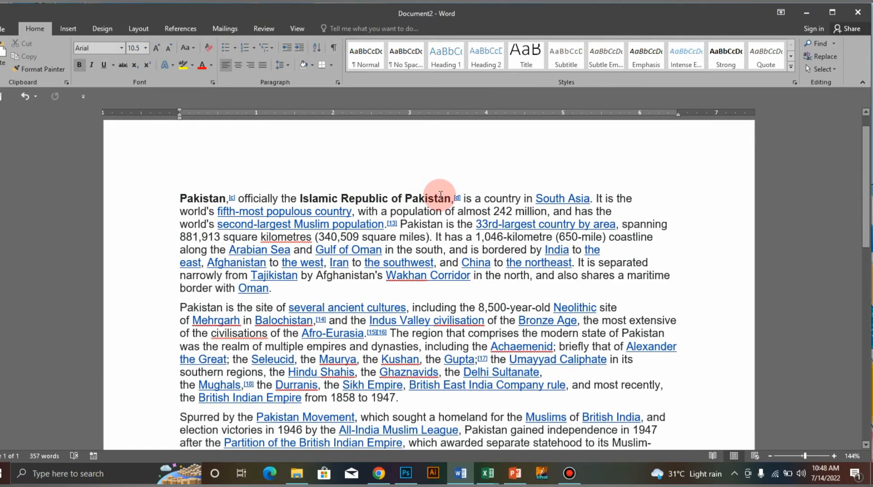
Find the first occurrence of "country" in the opening paragraph and replace it with "continent".
{"action": "key", "text": "ctrl+h"}
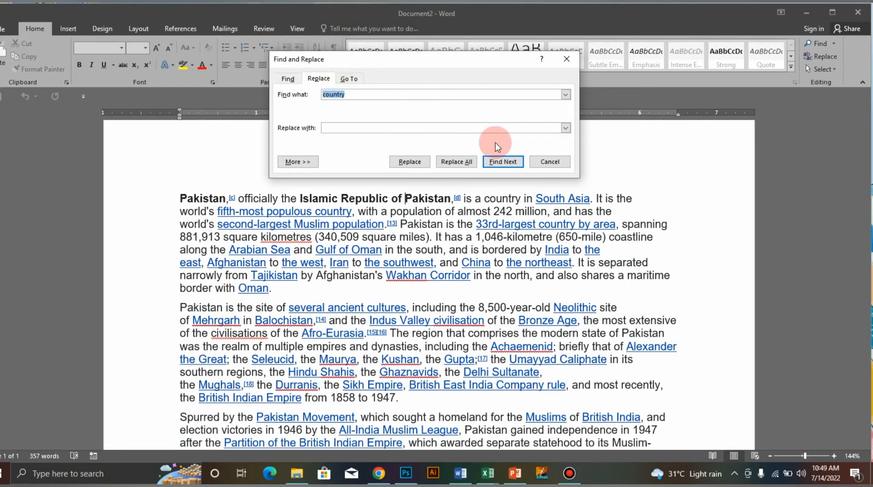
{"action": "left_click", "coordinate": [502, 162]}
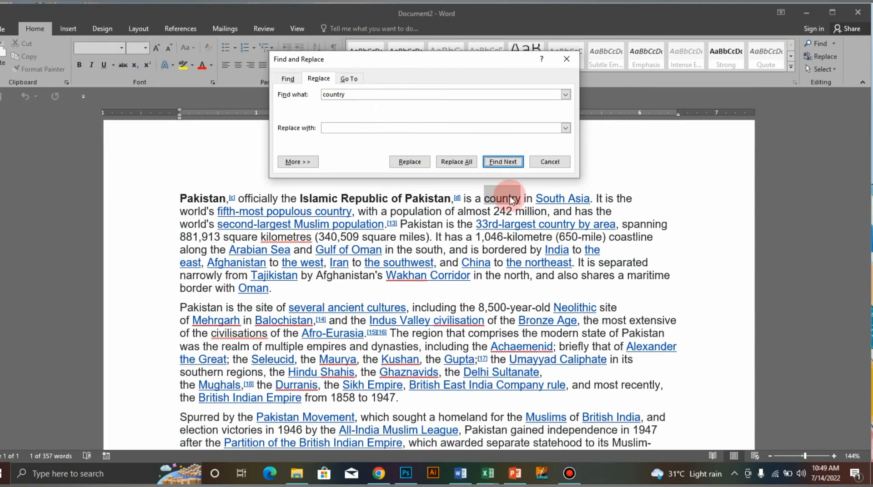
{"action": "left_click", "coordinate": [363, 128]}
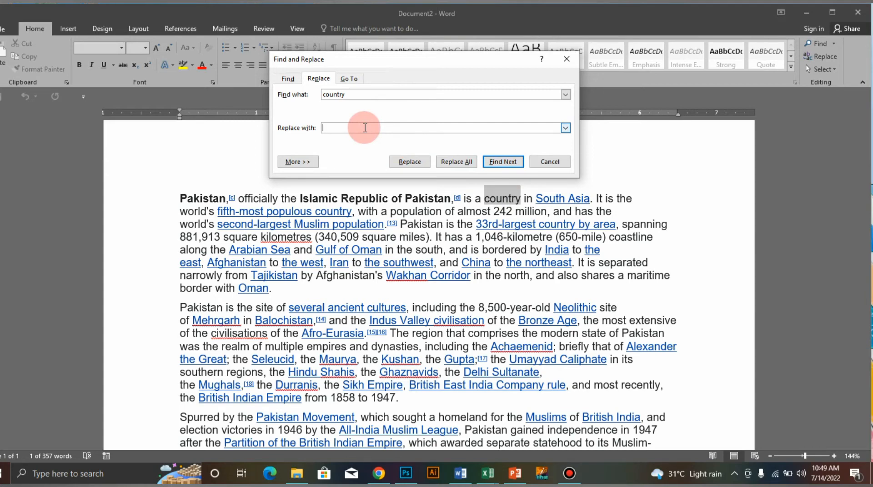
{"action": "type", "text": "continent"}
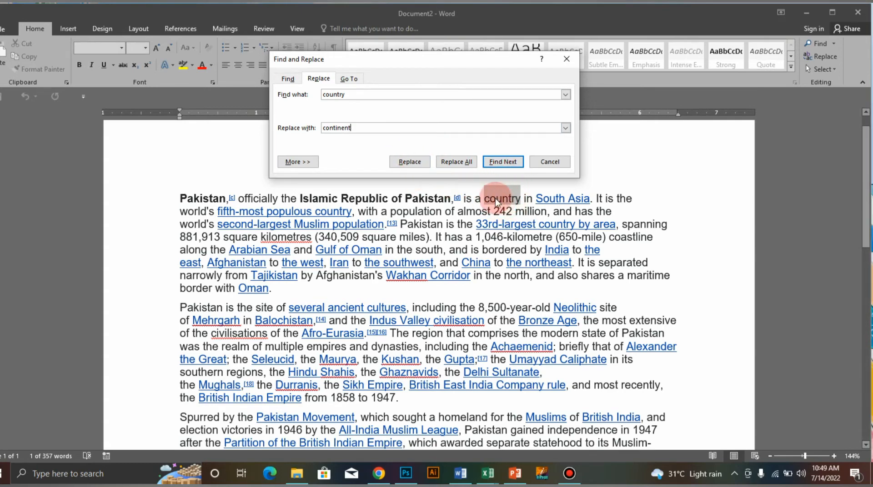
{"action": "left_click", "coordinate": [411, 163]}
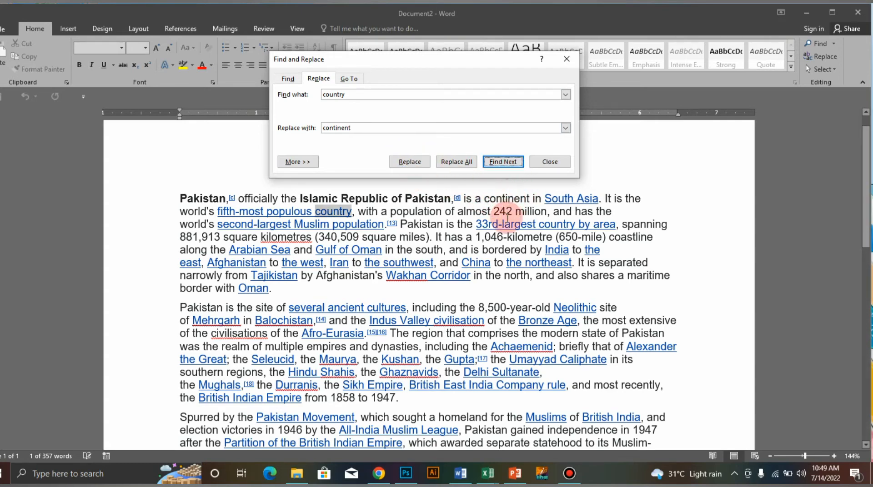
Replace all remaining occurrences of "country" with "continent" and close the Find and Replace dialog.
{"action": "left_click", "coordinate": [462, 162]}
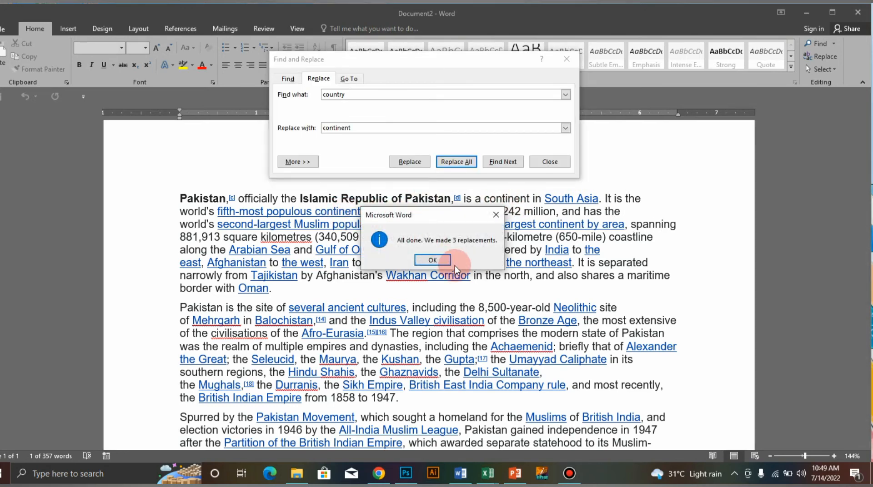
{"action": "left_click", "coordinate": [446, 261]}
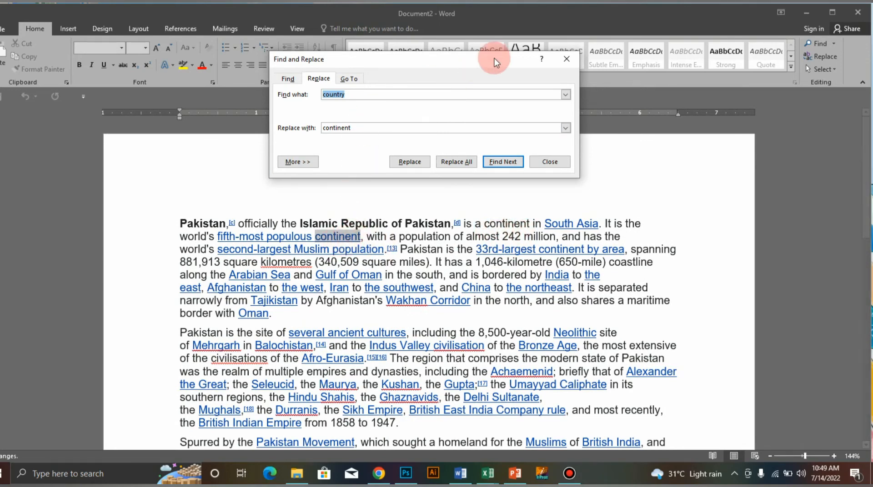
{"action": "left_click", "coordinate": [568, 60]}
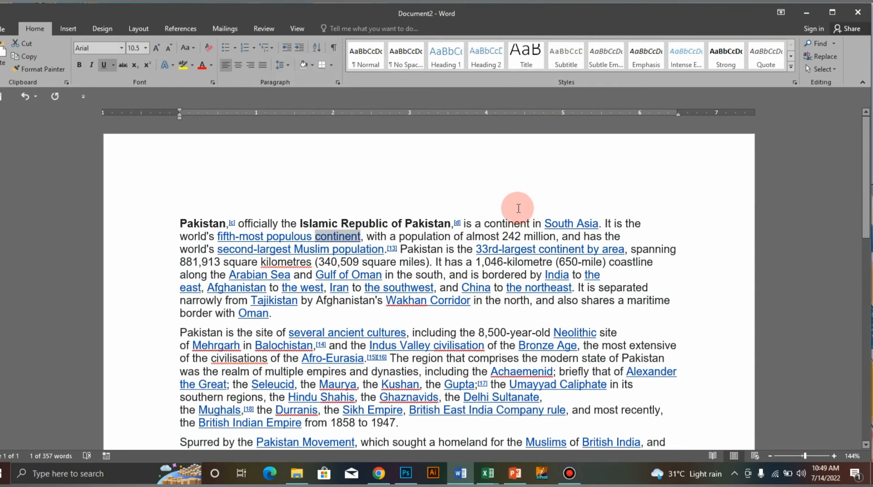
{"action": "left_click", "coordinate": [824, 57]}
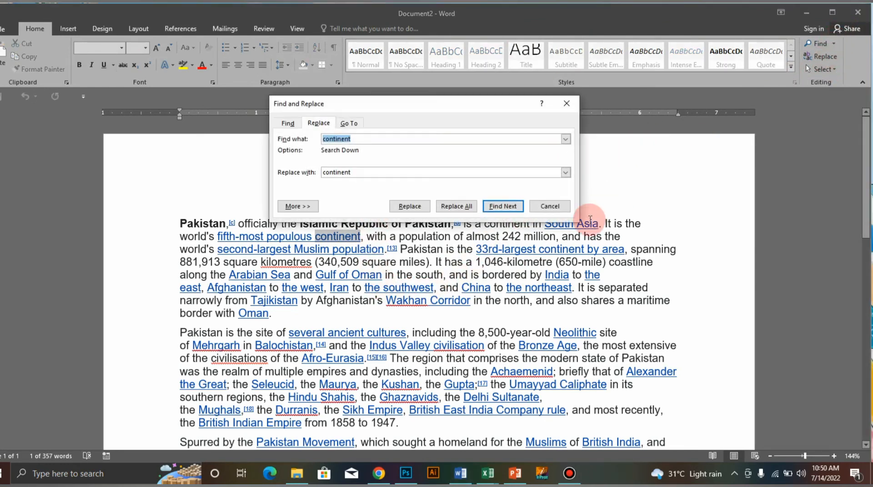
{"action": "left_click", "coordinate": [568, 111]}
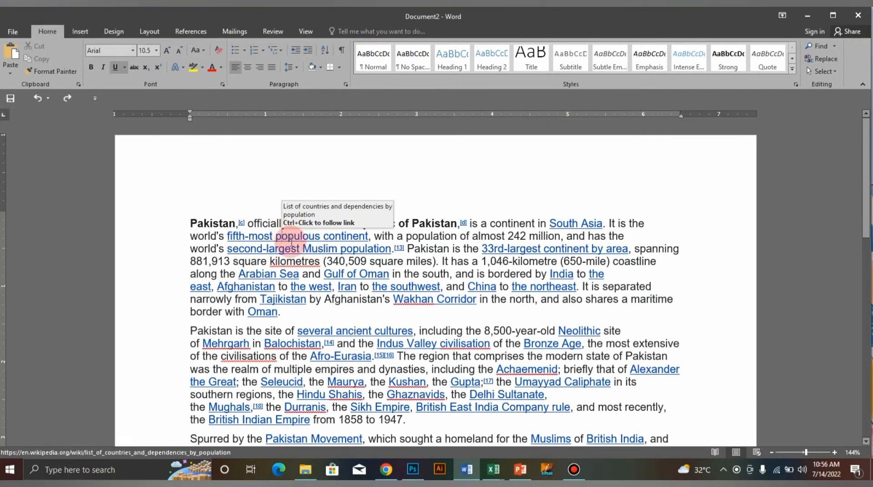
Show the Navigation pane and search the document for "PAKISTAN".
{"action": "key", "text": "ctrl+f"}
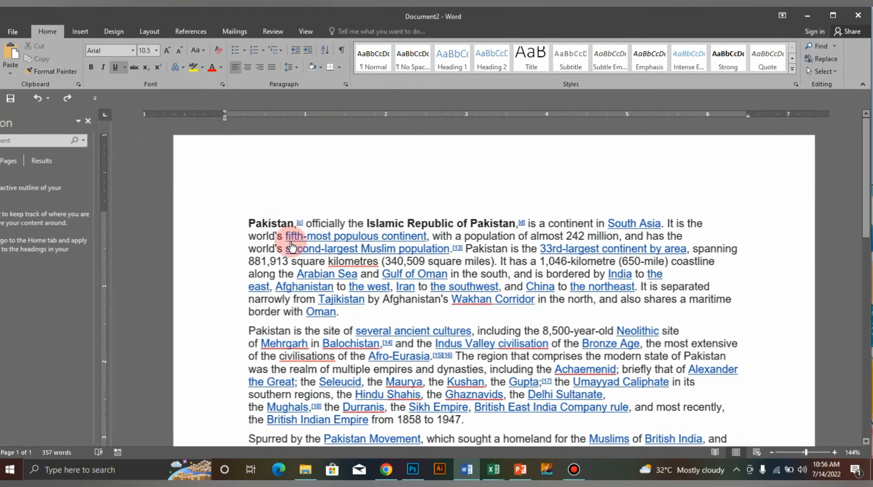
{"action": "left_click", "coordinate": [93, 173]}
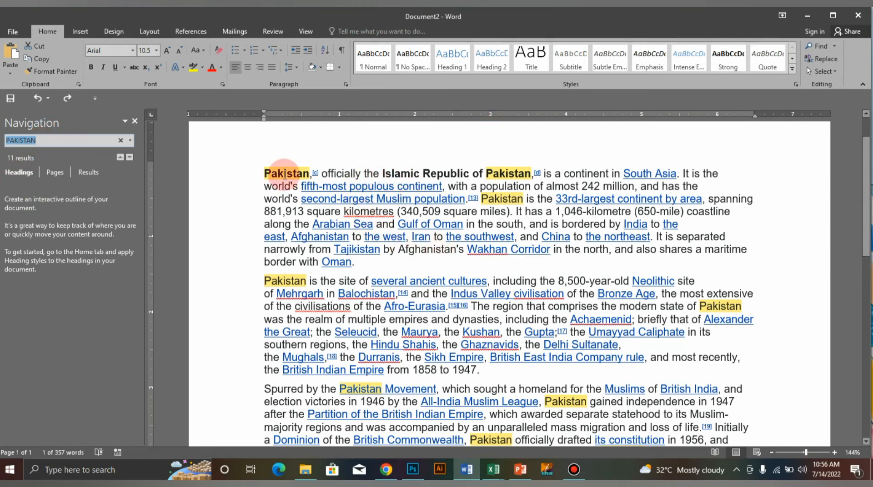
Insert the title line "PAKISTAN" above the first paragraph and give it the Heading 1 style.
{"action": "left_click", "coordinate": [262, 176]}
{"action": "key", "text": "Return"}
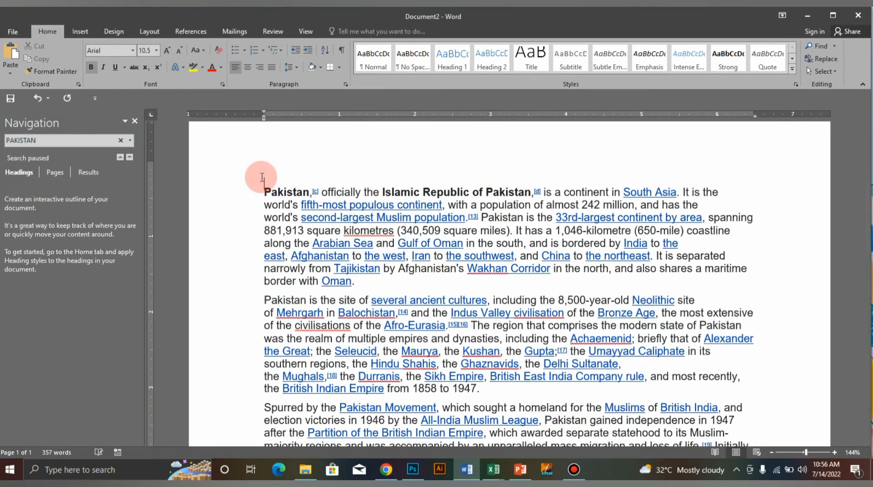
{"action": "type", "text": "PAKIS"}
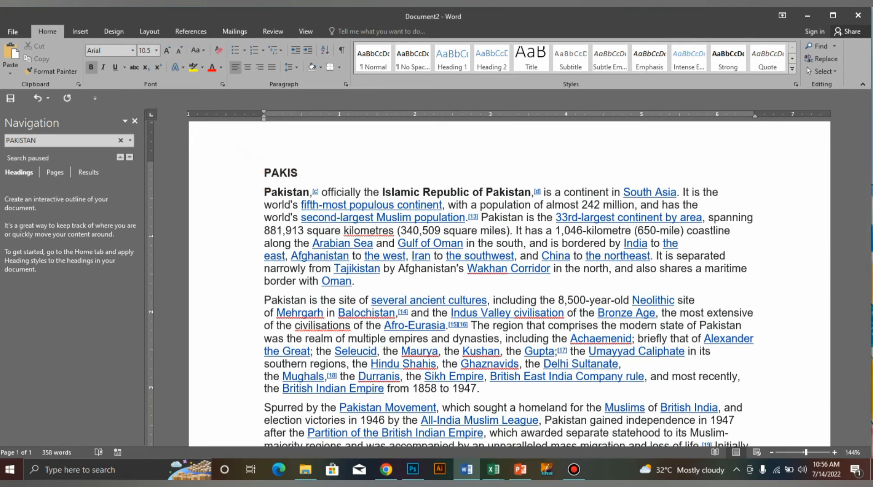
{"action": "type", "text": "TAN"}
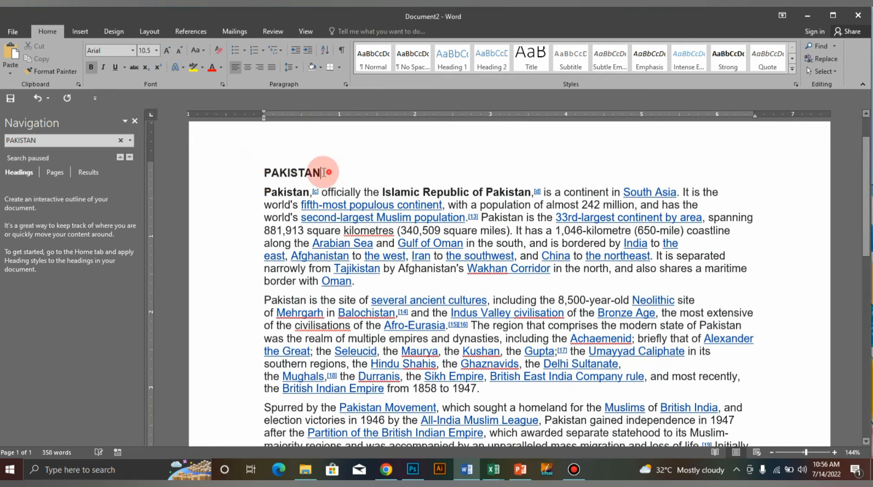
{"action": "left_click_drag", "start_coordinate": [322, 172], "coordinate": [237, 166]}
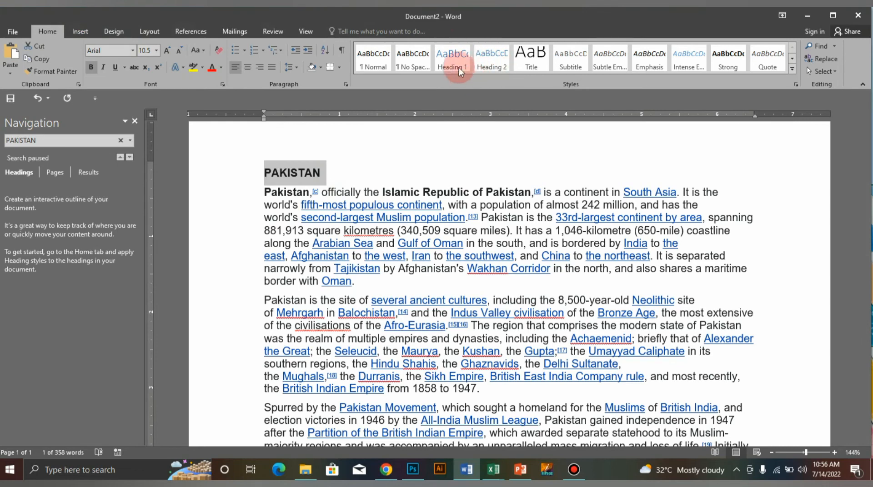
{"action": "left_click", "coordinate": [459, 68]}
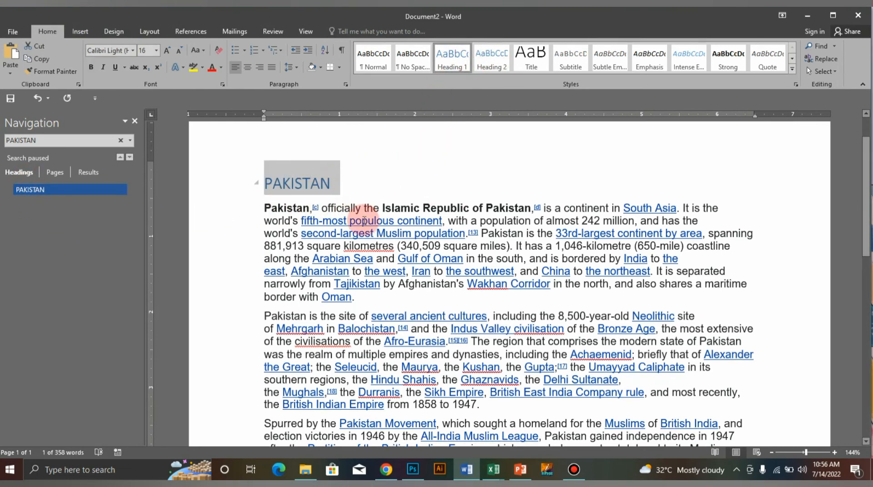
Jump back to the PAKISTAN heading through the document outline and show the page thumbnails.
{"action": "scroll", "coordinate": [364, 221], "scroll_direction": "down", "scroll_amount": 3}
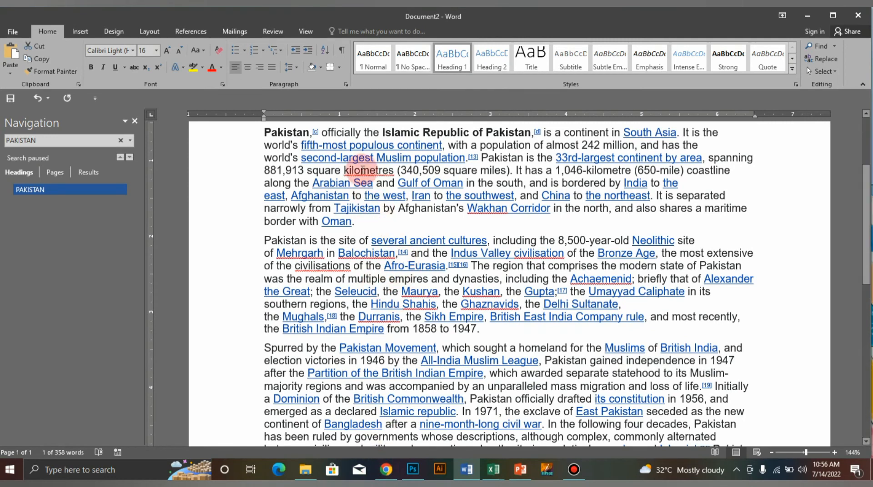
{"action": "left_click", "coordinate": [39, 195]}
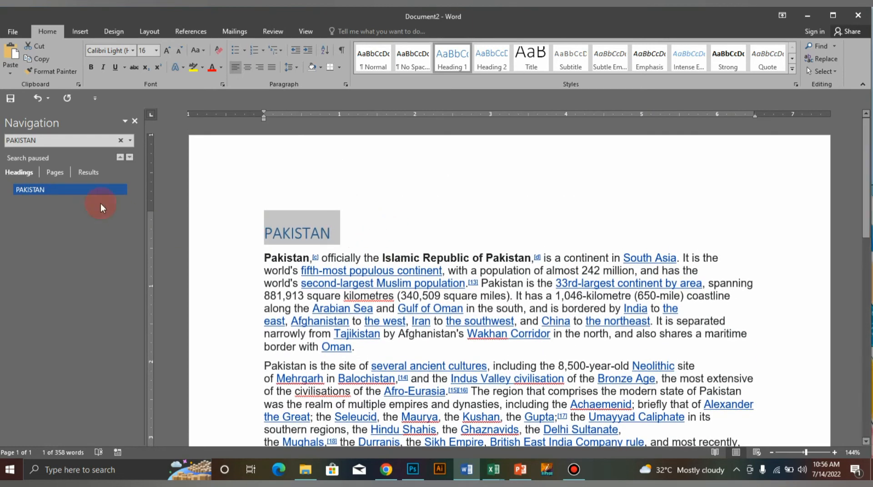
{"action": "left_click", "coordinate": [55, 174]}
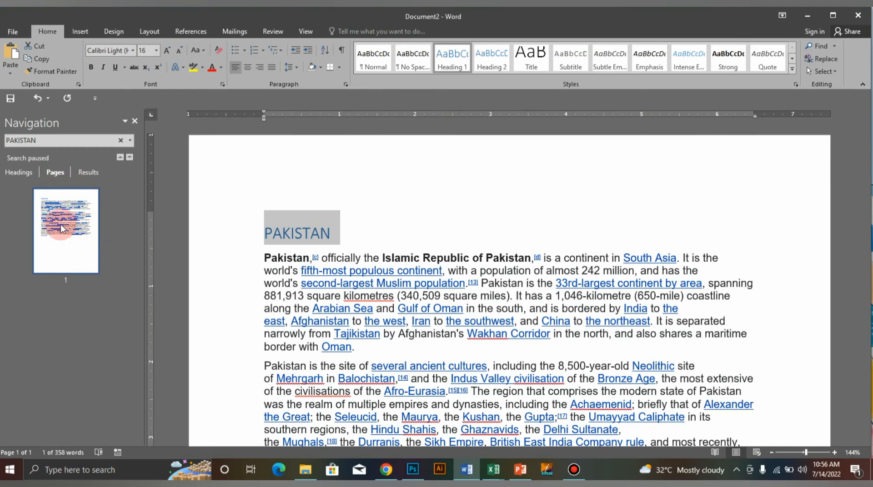
Add empty lines below the document's last paragraph until the document extends onto a third page.
{"action": "scroll", "coordinate": [545, 391], "scroll_direction": "down", "scroll_amount": 14}
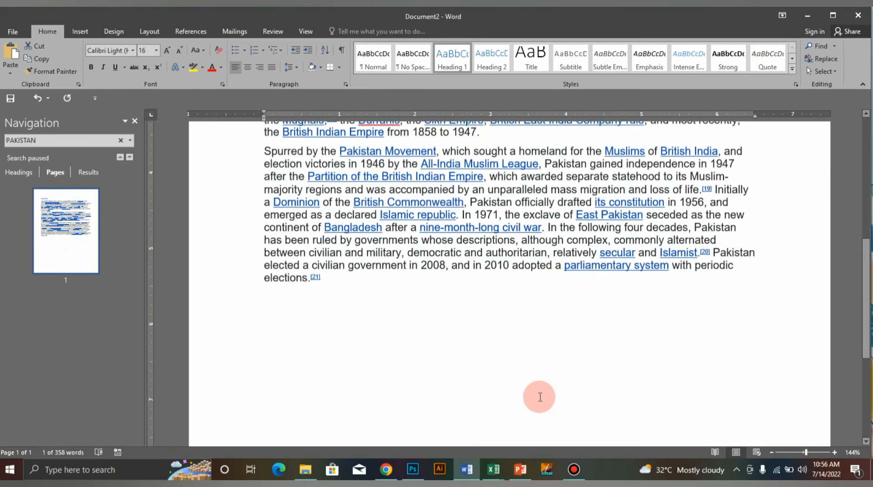
{"action": "left_click", "coordinate": [451, 301]}
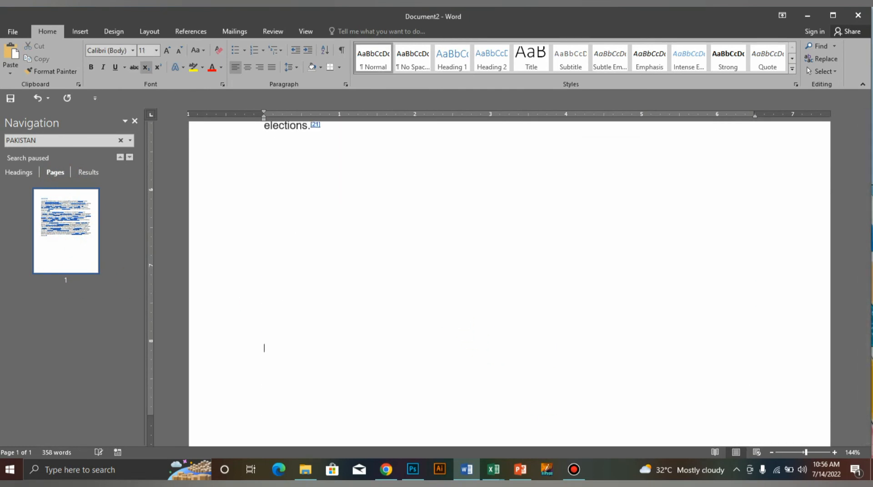
{"action": "key", "text": "Return"}
{"action": "key", "text": "Return"}
{"action": "key", "text": "Return"}
{"action": "key", "text": "Return"}
{"action": "key", "text": "Return"}
{"action": "key", "text": "Return"}
{"action": "key", "text": "Return"}
{"action": "key", "text": "Return"}
{"action": "key", "text": "Return"}
{"action": "key", "text": "Return"}
{"action": "key", "text": "Return"}
{"action": "key", "text": "Return"}
{"action": "key", "text": "Return"}
{"action": "key", "text": "Return"}
{"action": "key", "text": "Return"}
{"action": "key", "text": "Return"}
{"action": "key", "text": "Return"}
{"action": "key", "text": "Return"}
{"action": "key", "text": "Return"}
{"action": "key", "text": "Return"}
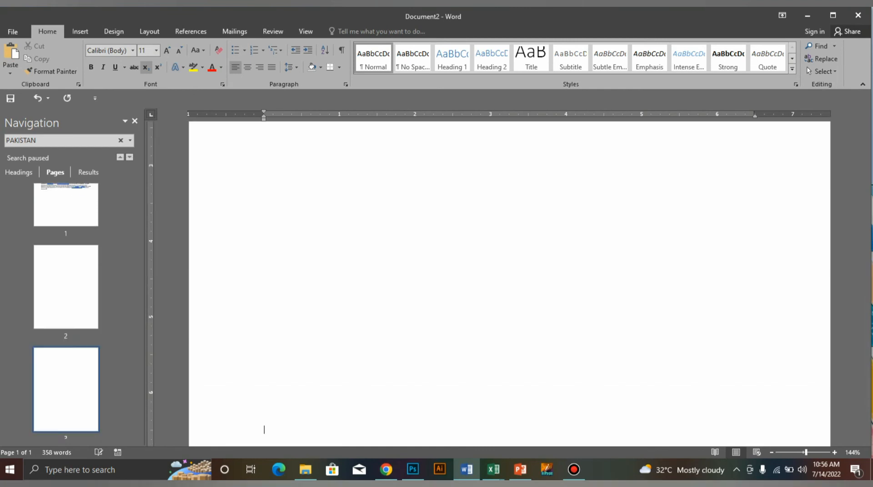
Jump to page 3 using the page thumbnails, and return to the PAKISTAN heading on page 1.
{"action": "scroll", "coordinate": [305, 202], "scroll_direction": "up", "scroll_amount": 15}
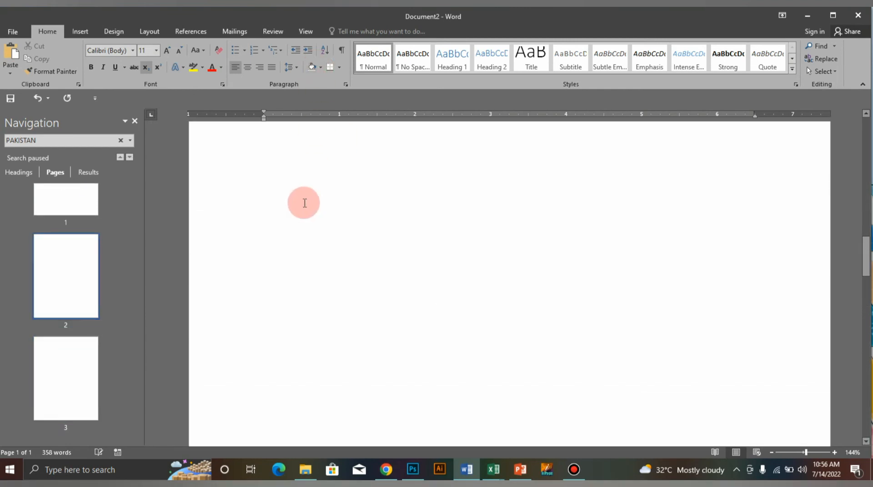
{"action": "scroll", "coordinate": [304, 202], "scroll_direction": "up", "scroll_amount": 15}
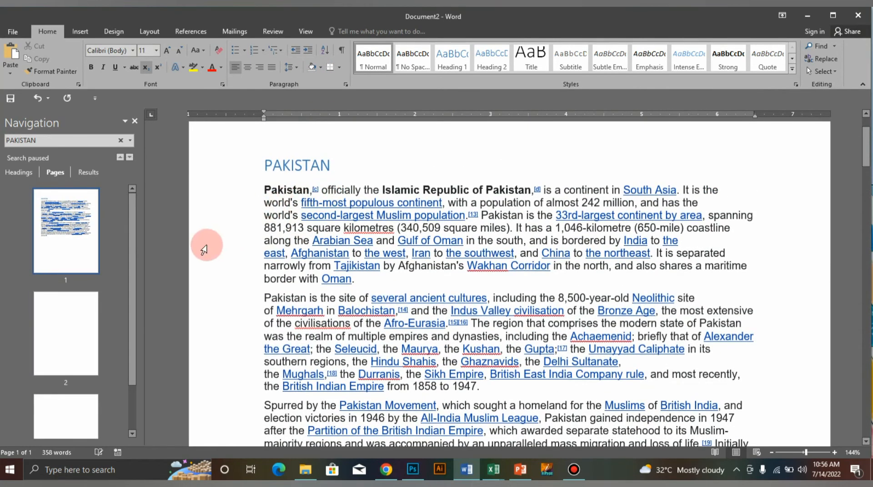
{"action": "left_click", "coordinate": [63, 411]}
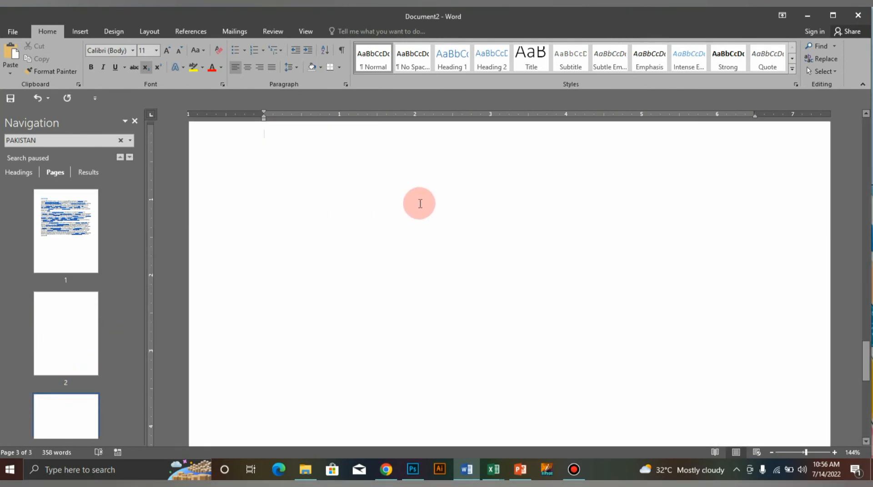
{"action": "scroll", "coordinate": [333, 202], "scroll_direction": "up", "scroll_amount": 10}
{"action": "scroll", "coordinate": [333, 203], "scroll_direction": "up", "scroll_amount": 10}
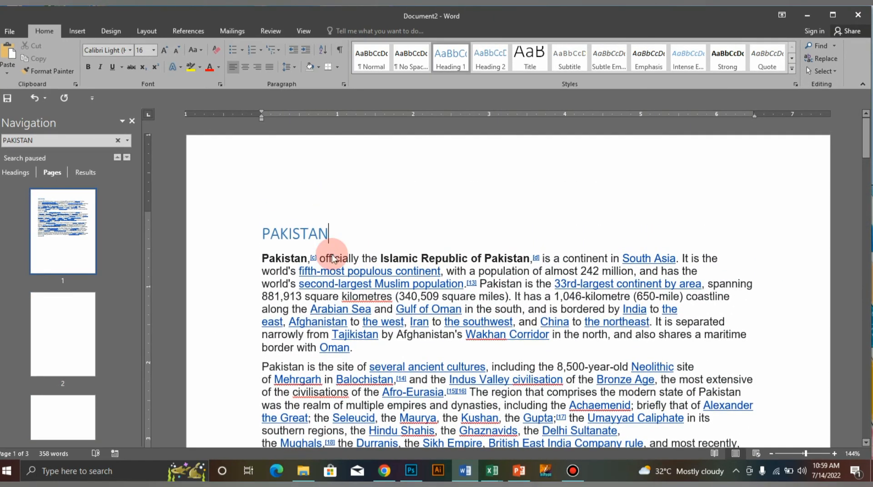
Display the access key tips for the ribbon commands.
{"action": "key", "text": "alt"}
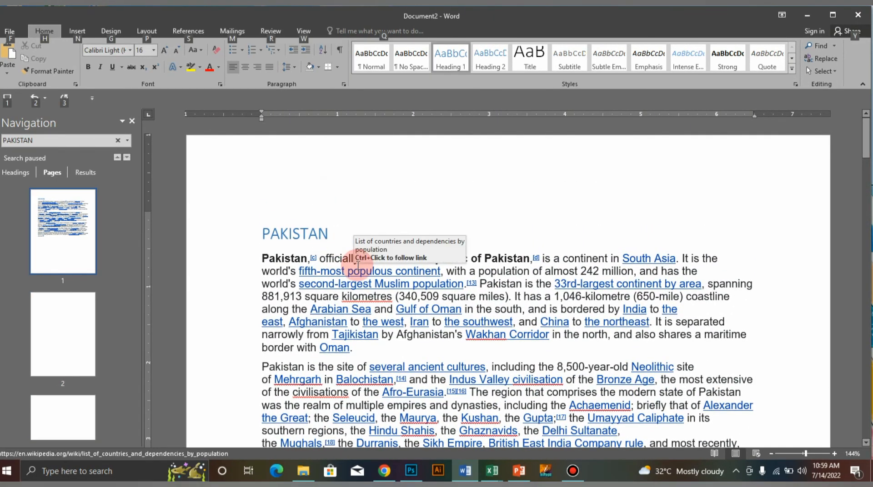